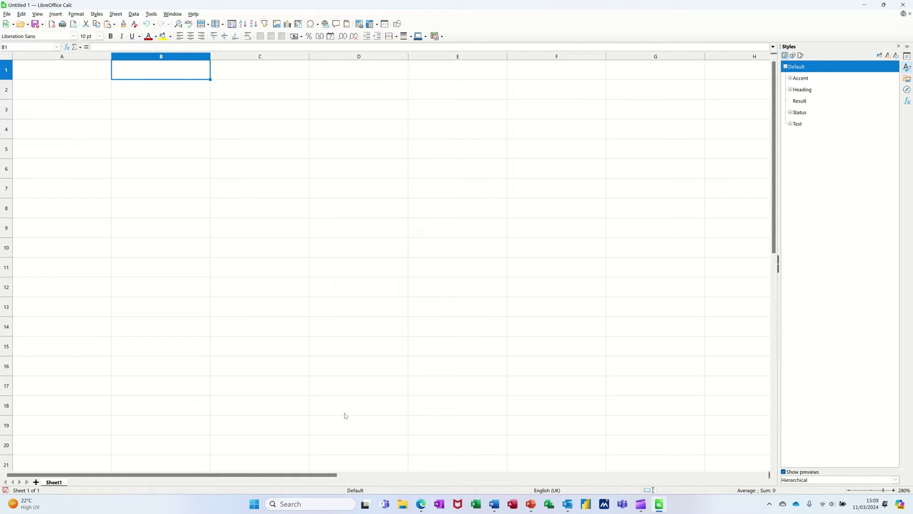
- Give cell B1 the user-defined format code @ "UK" so entered text gets a UK suffix
key("ctrl+1")
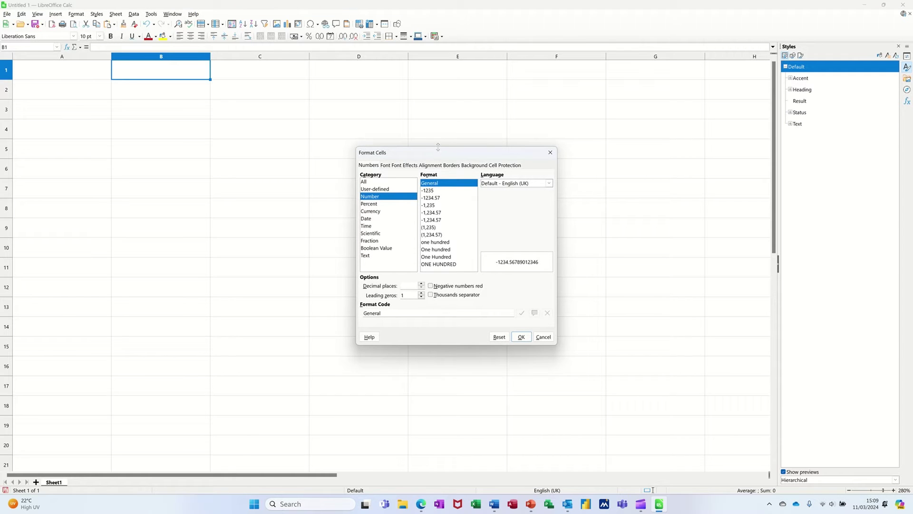
left_click_drag(435, 151, 360, 121)
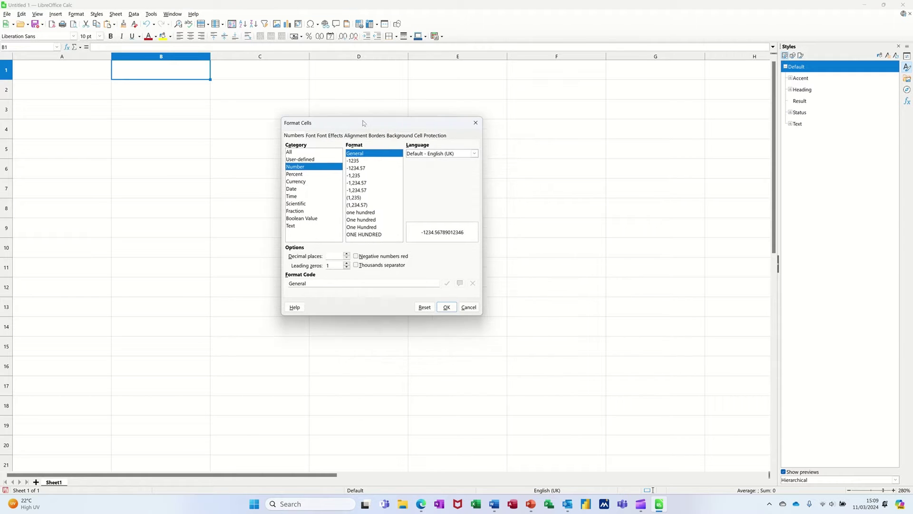
left_click(312, 160)
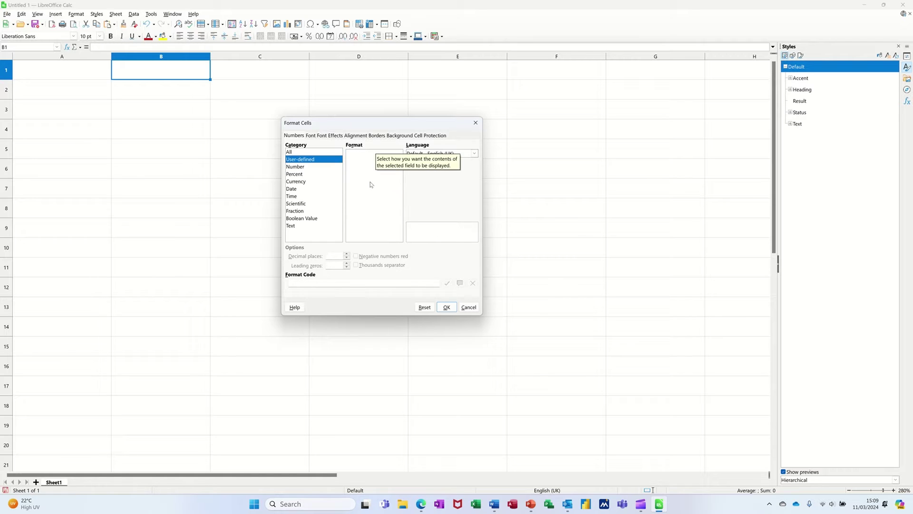
left_click(289, 226)
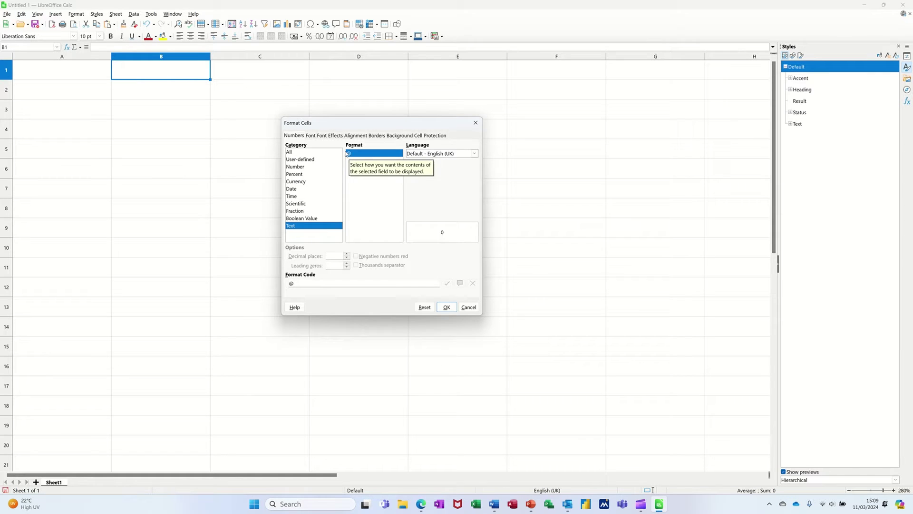
left_click(308, 160)
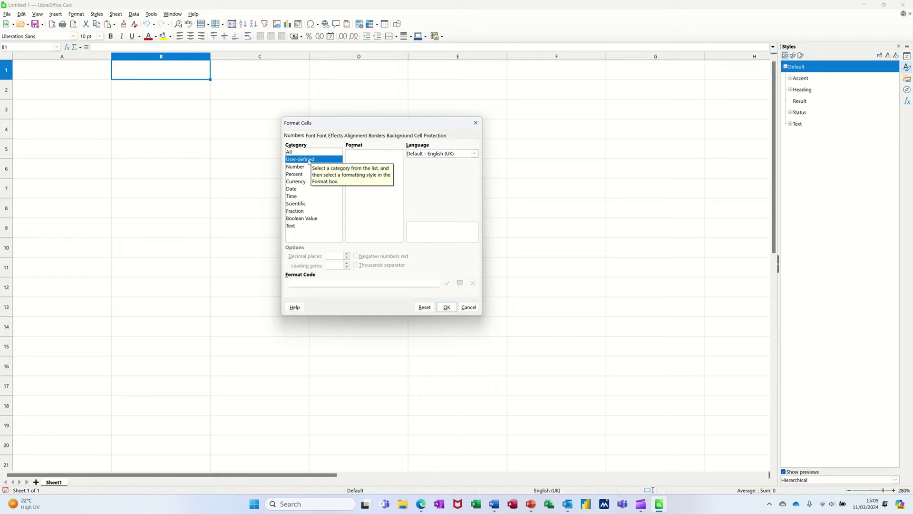
left_click(318, 283)
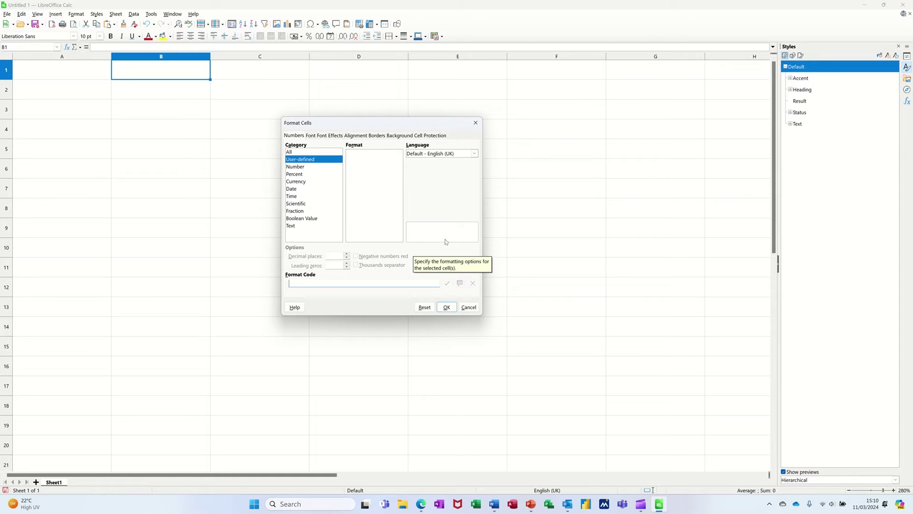
type("@")
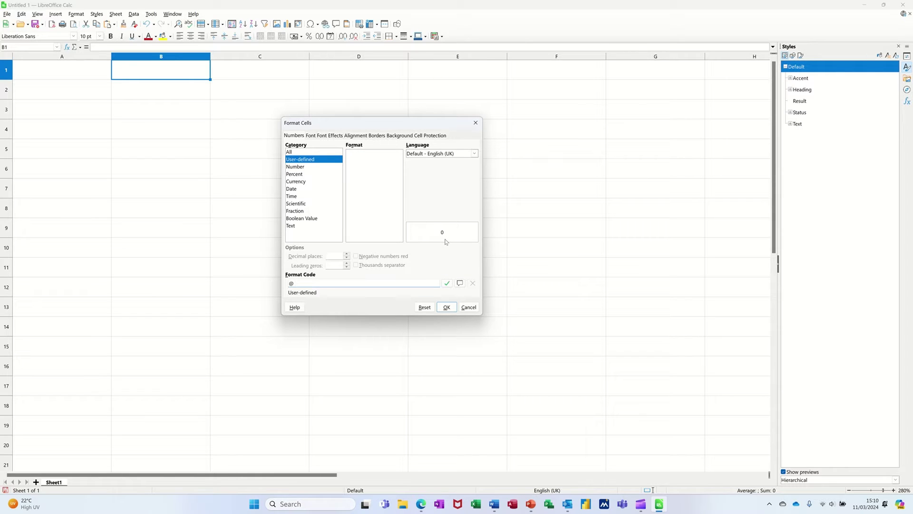
type(" \"UK")
left_click(447, 307)
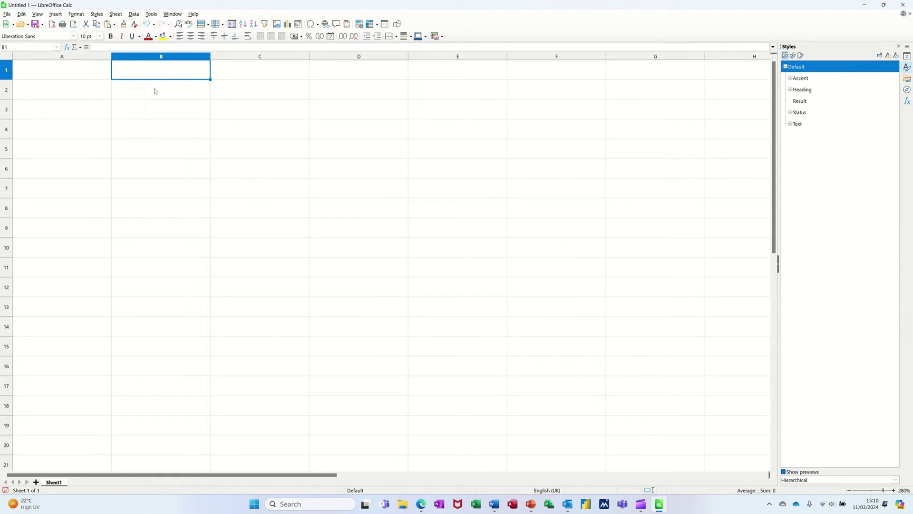
- Enter a first name in B1, shown with the UK suffix, then select the whole of column B
type("Steve")
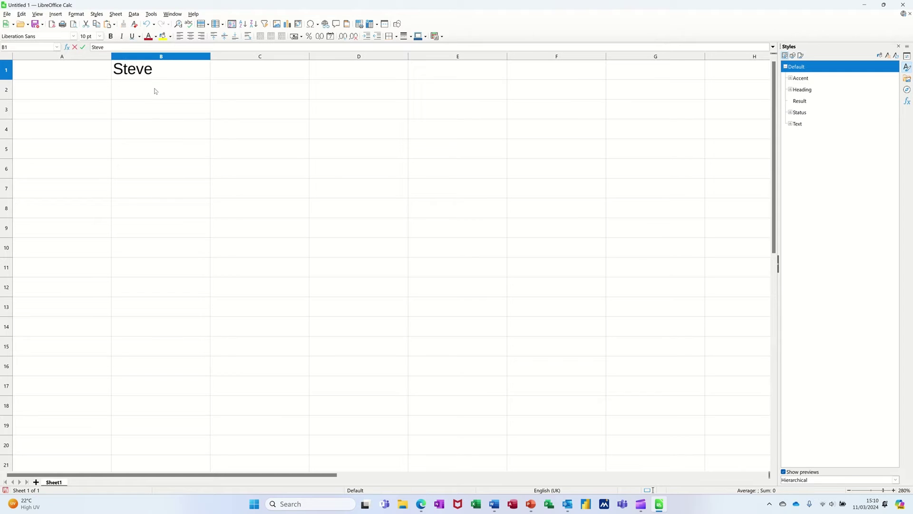
type(" UK")
key("Return")
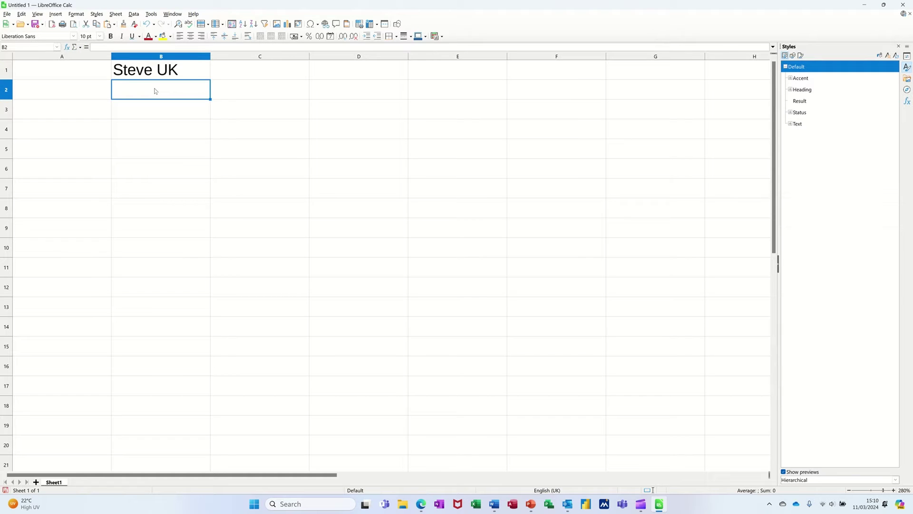
left_click(164, 58)
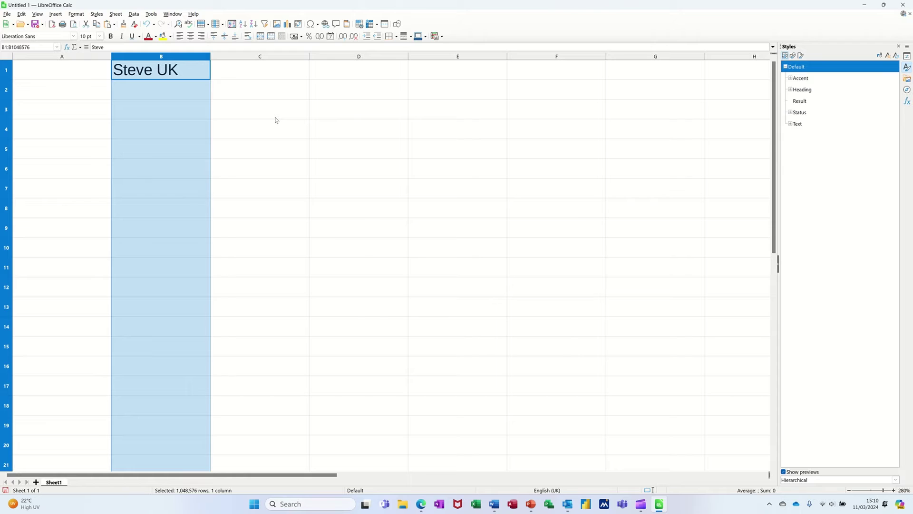
- Apply the saved user-defined format @ "UK" to all of column B
key("ctrl+1")
left_click(384, 189)
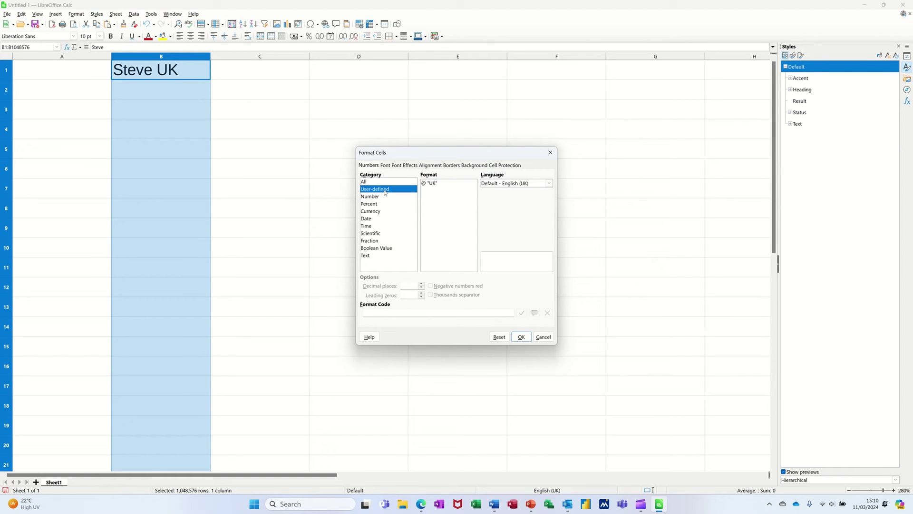
left_click(432, 183)
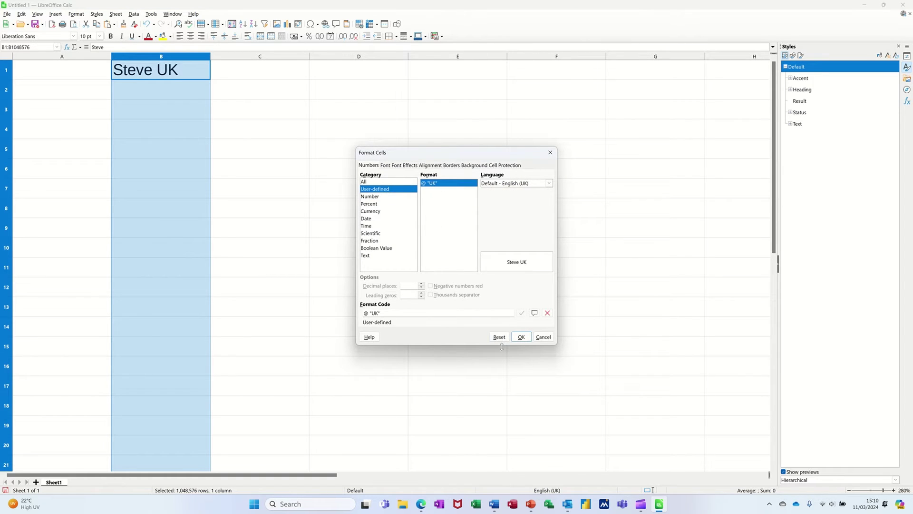
left_click(521, 336)
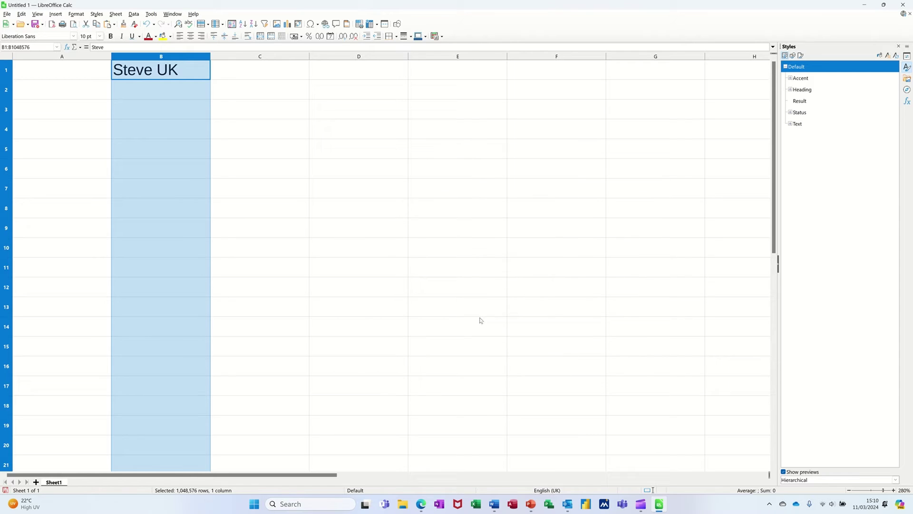
- Enter a second name in B3 so it also displays with UK appended
left_click(155, 115)
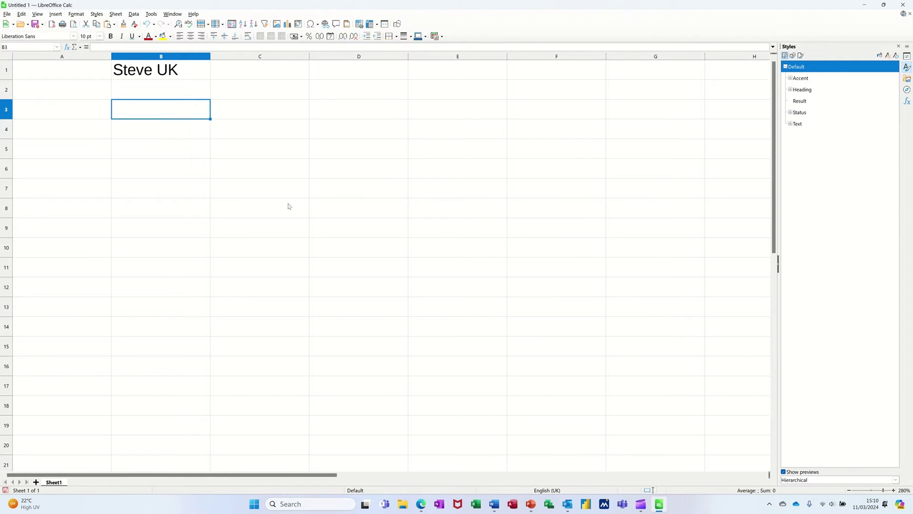
type("steve UK")
key("Return")
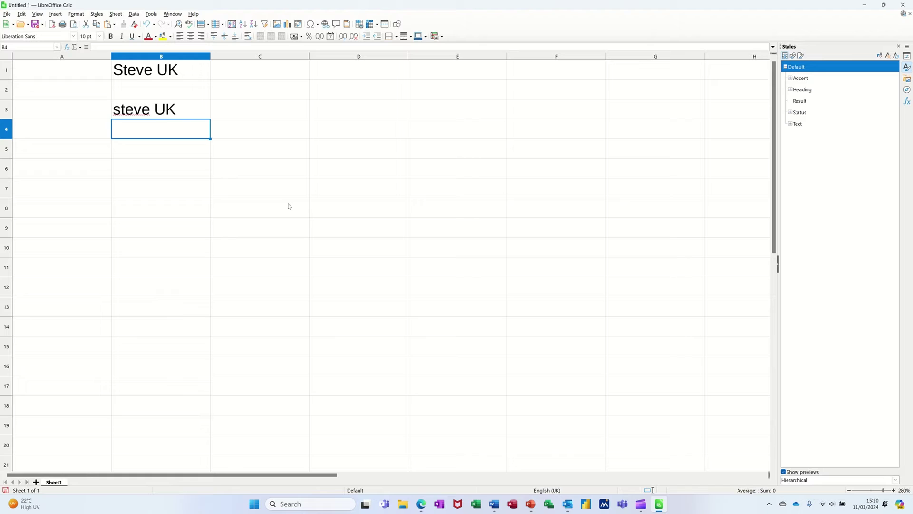
left_click(168, 193)
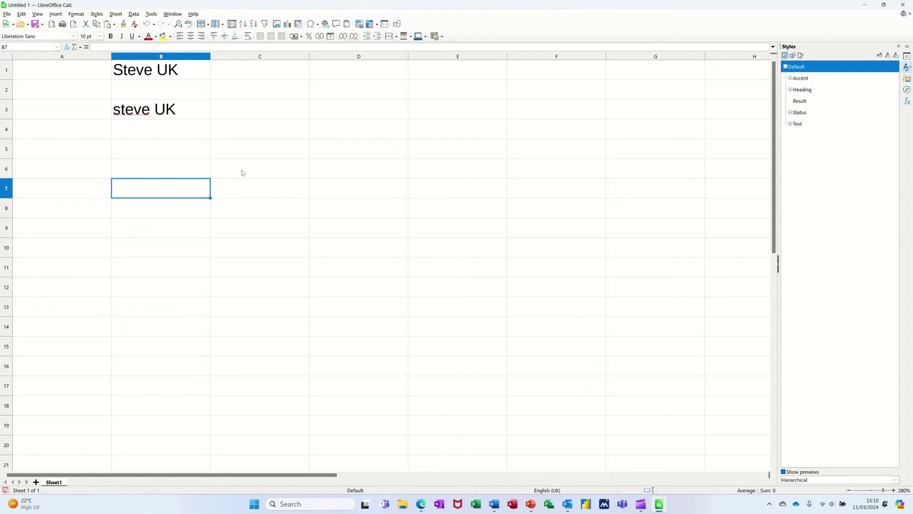
- Give column C the user-defined number format "UK" 0 so numbers show a UK prefix
left_click(252, 71)
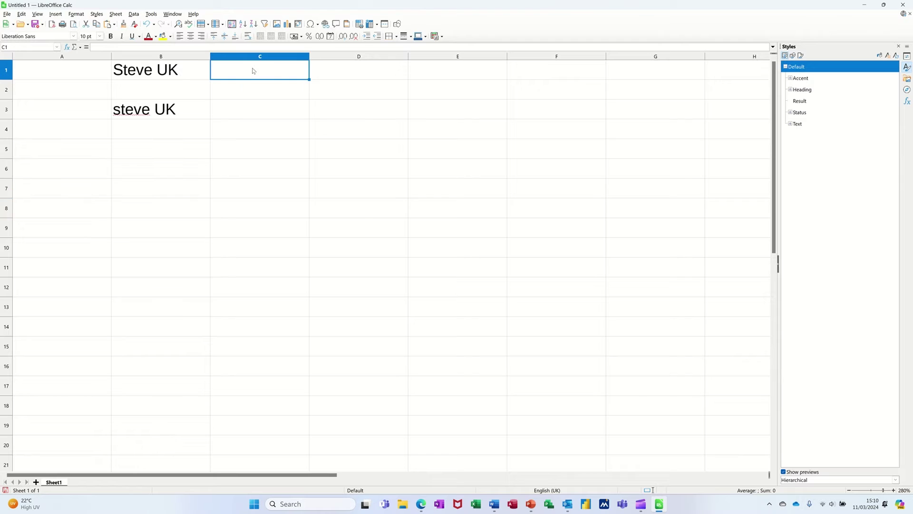
left_click(257, 57)
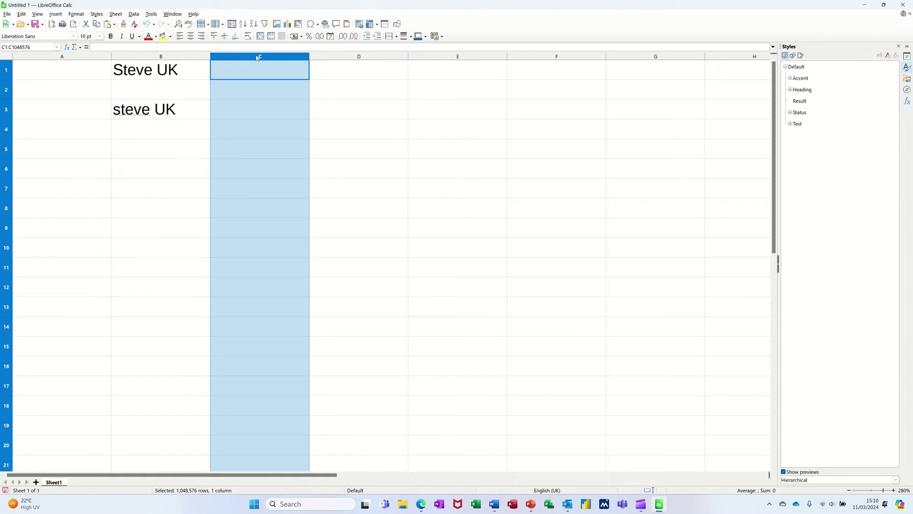
key("ctrl+1")
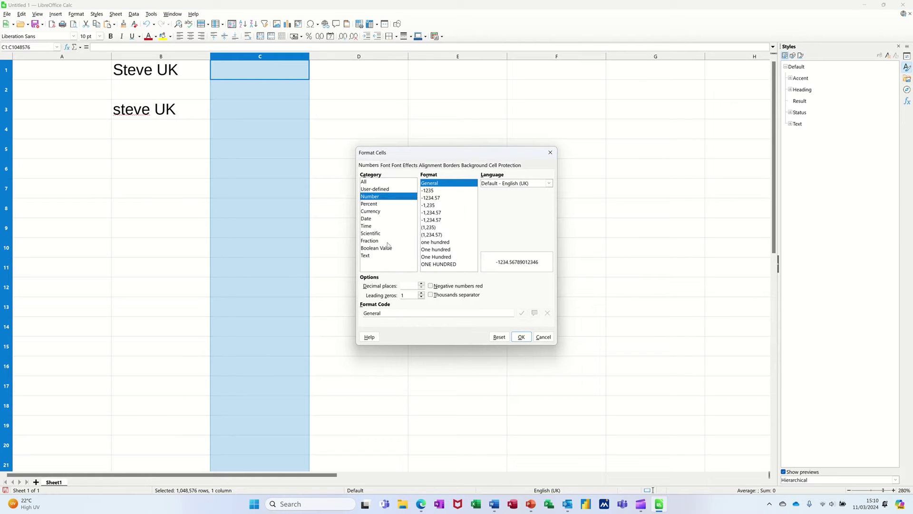
left_click(437, 191)
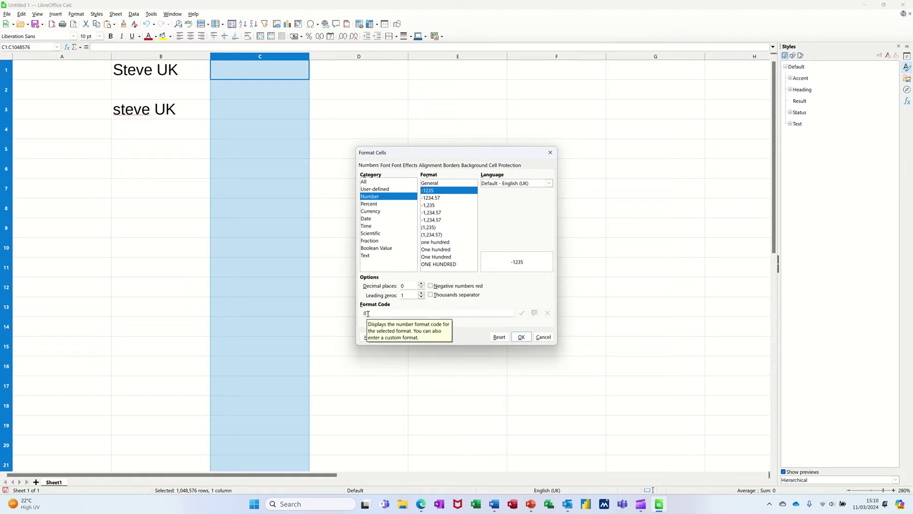
left_click(381, 183)
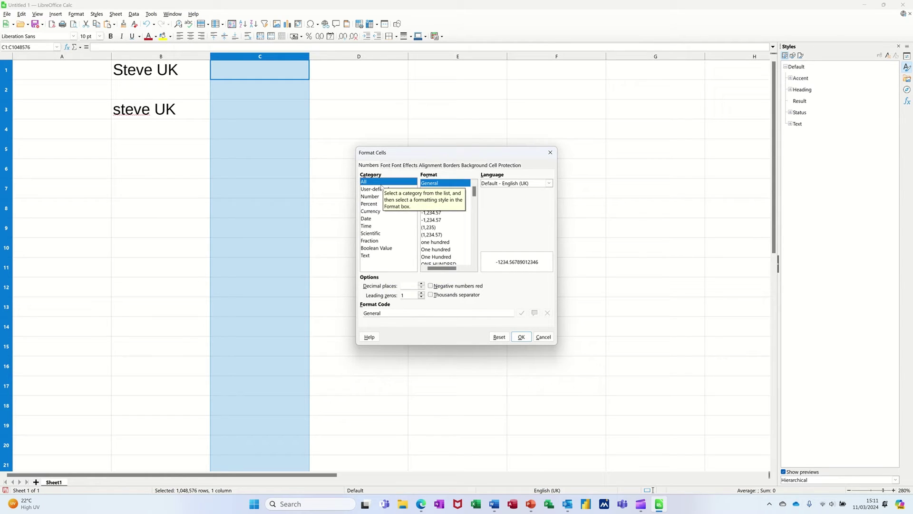
left_click(380, 189)
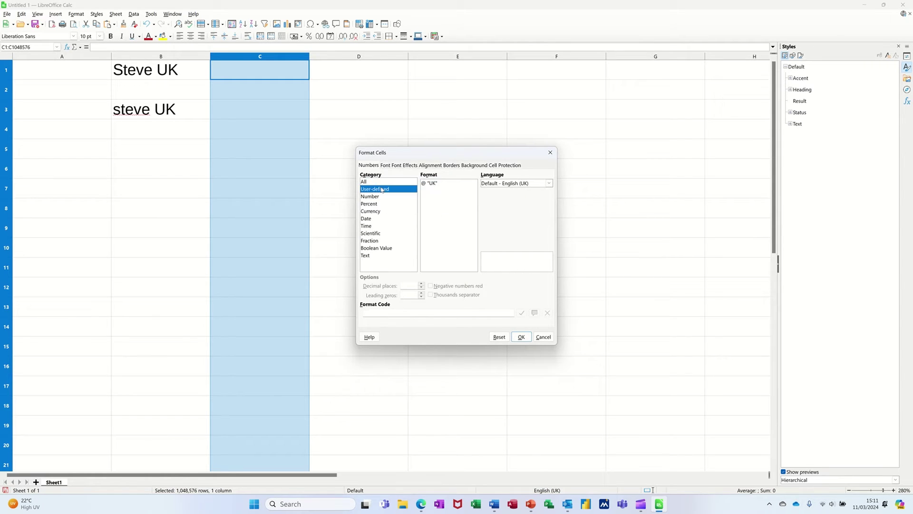
left_click(393, 313)
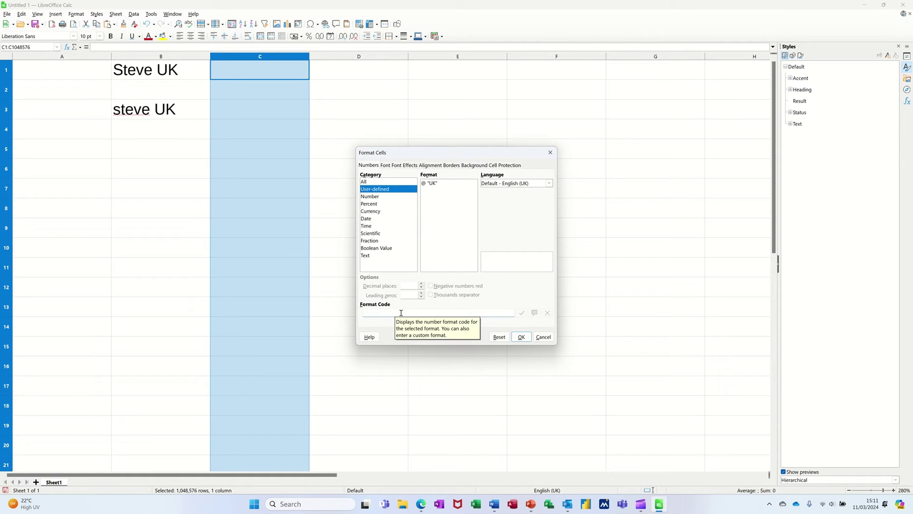
type("\"")
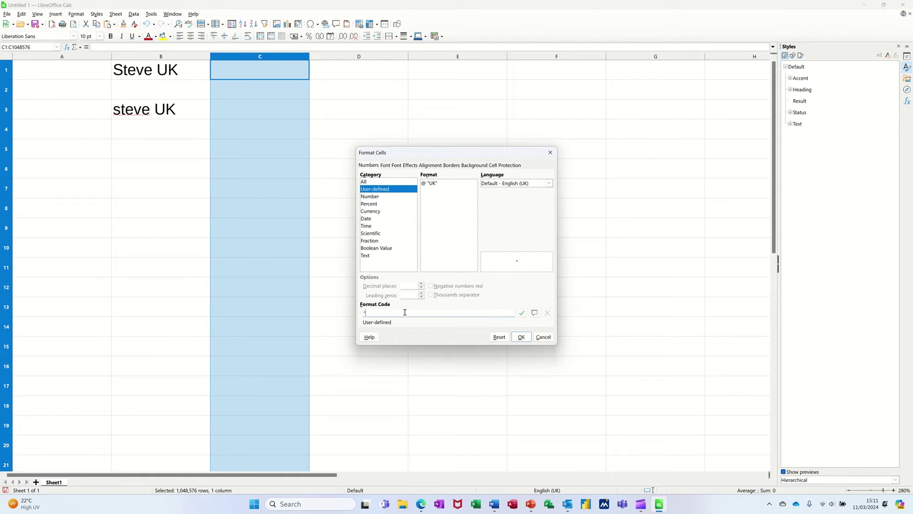
type("UK\" 0")
left_click(521, 337)
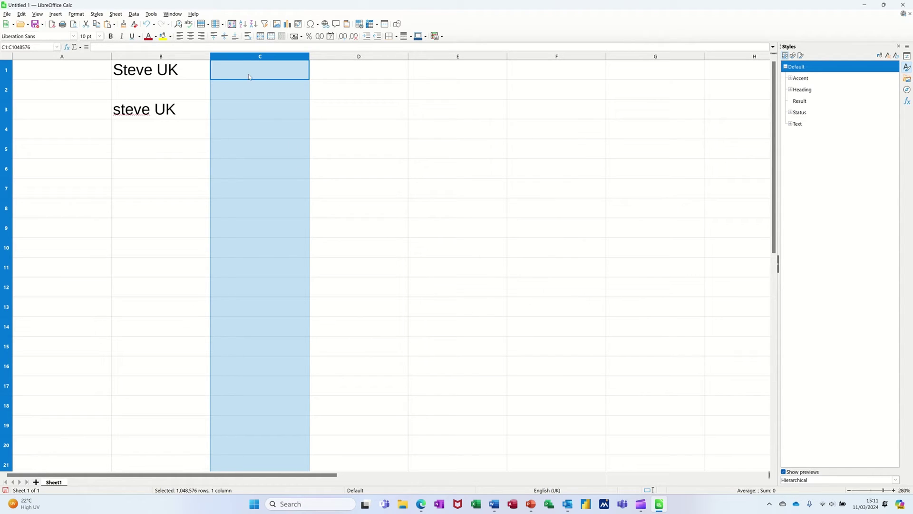
- Enter 1234 in C1 and 222 in C2, displaying as UK 1234 and UK 222
type("1234")
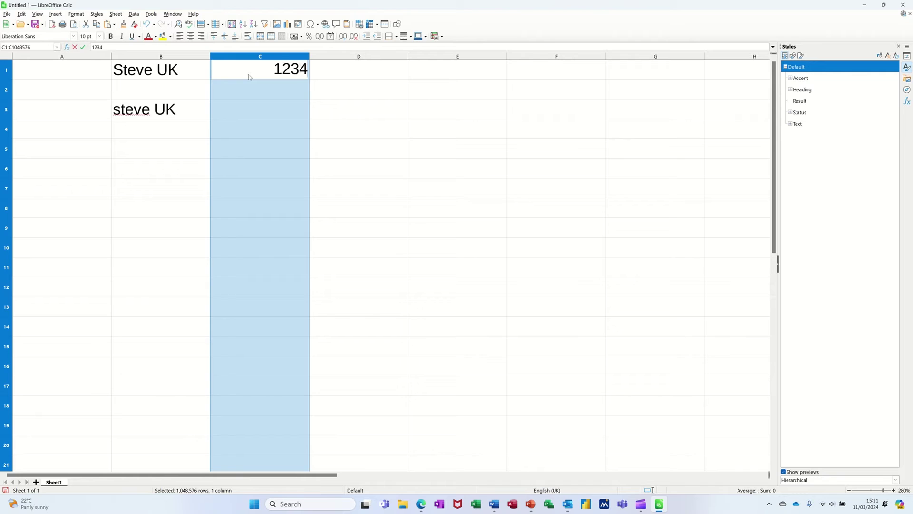
key("Return")
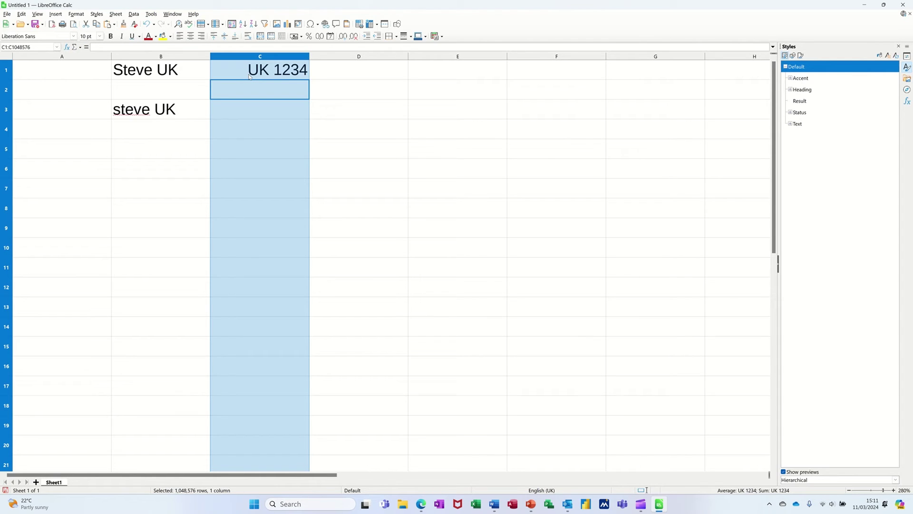
type("222")
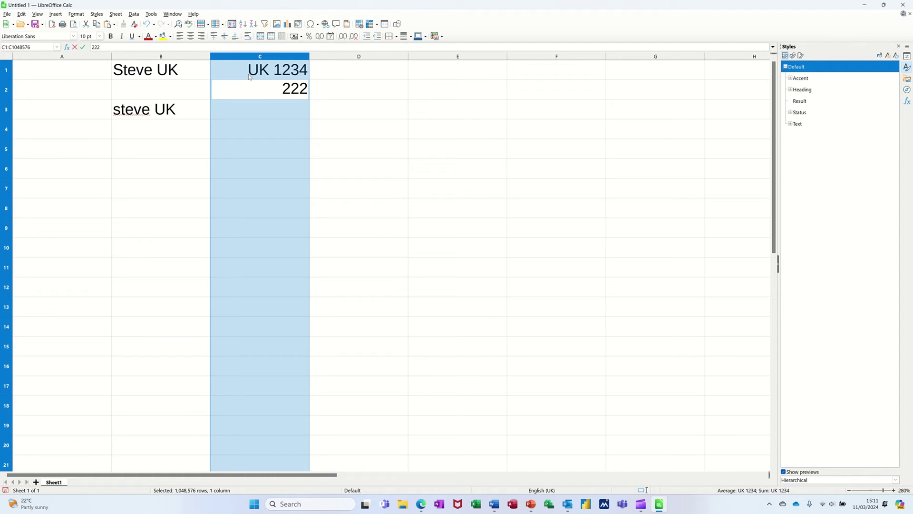
key("Return")
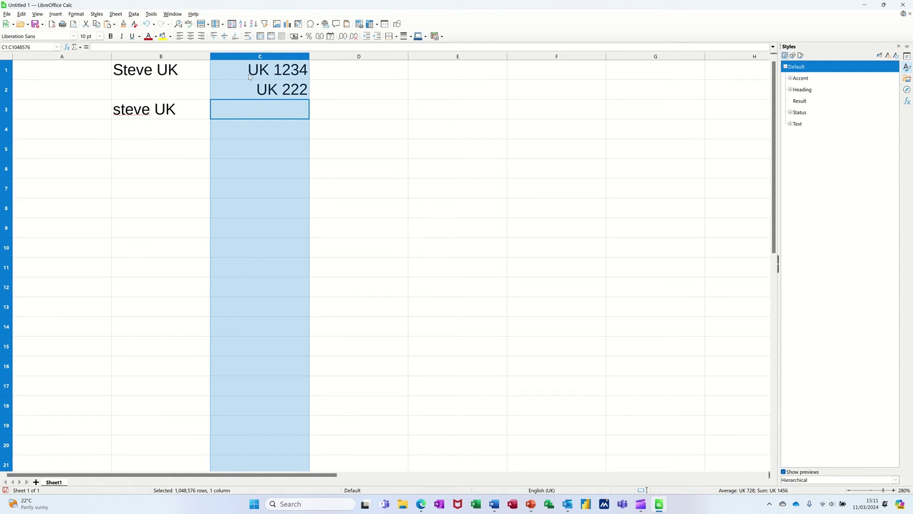
left_click(185, 75)
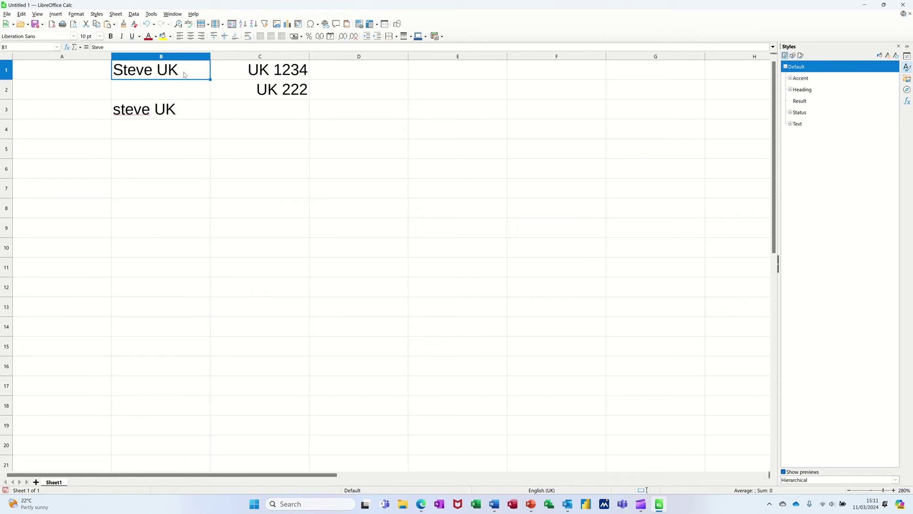
left_click(229, 109)
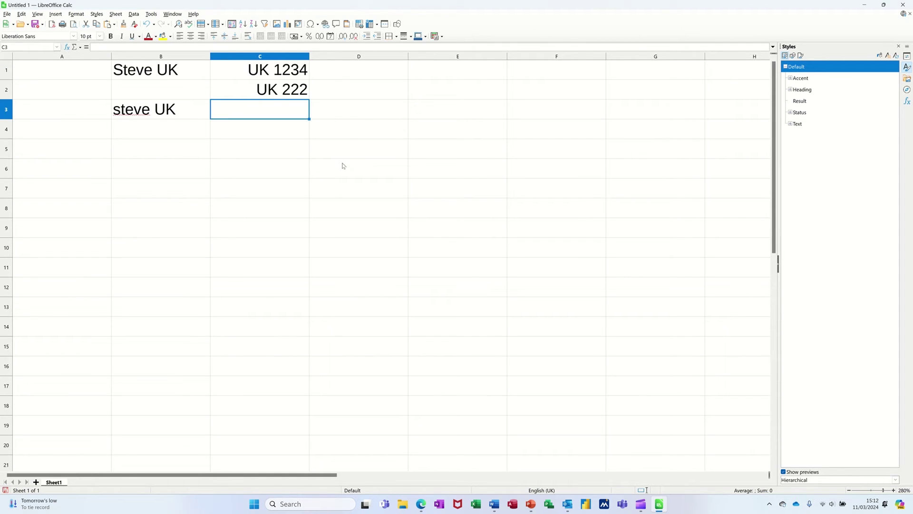
left_click(348, 73)
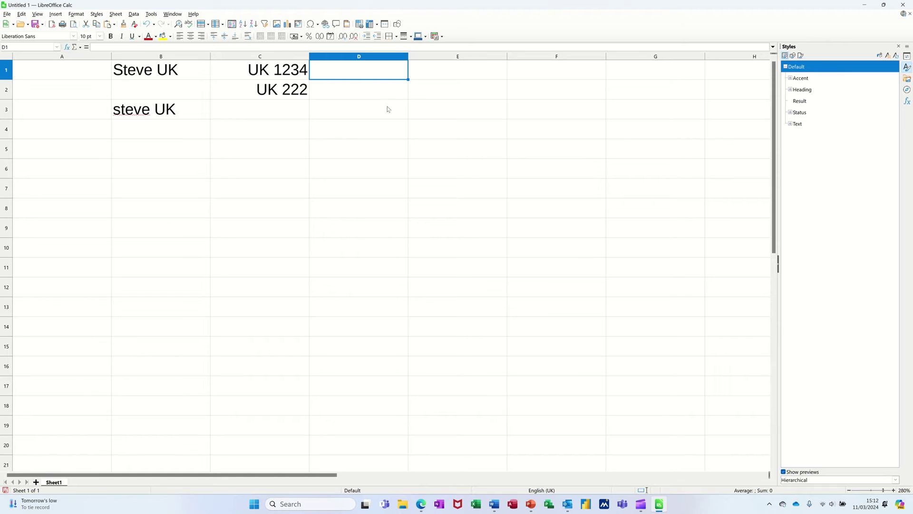
- For column D, replace the DD/MM/YY date code with ddd, previewing an abbreviated weekday (Fri)
left_click(351, 58)
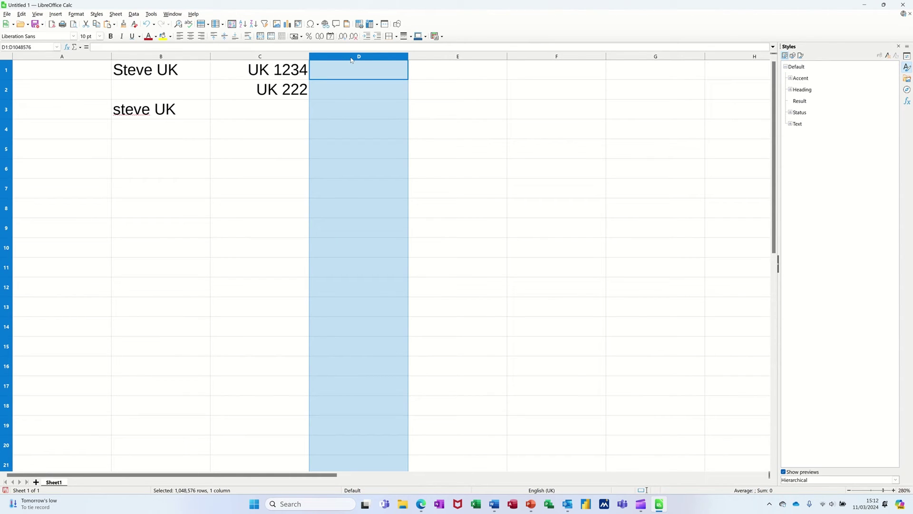
key("ctrl+1")
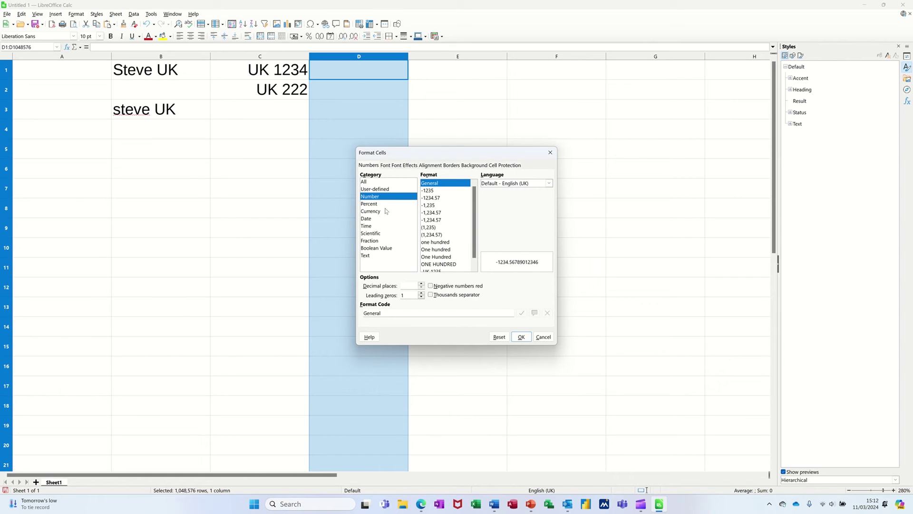
left_click(385, 190)
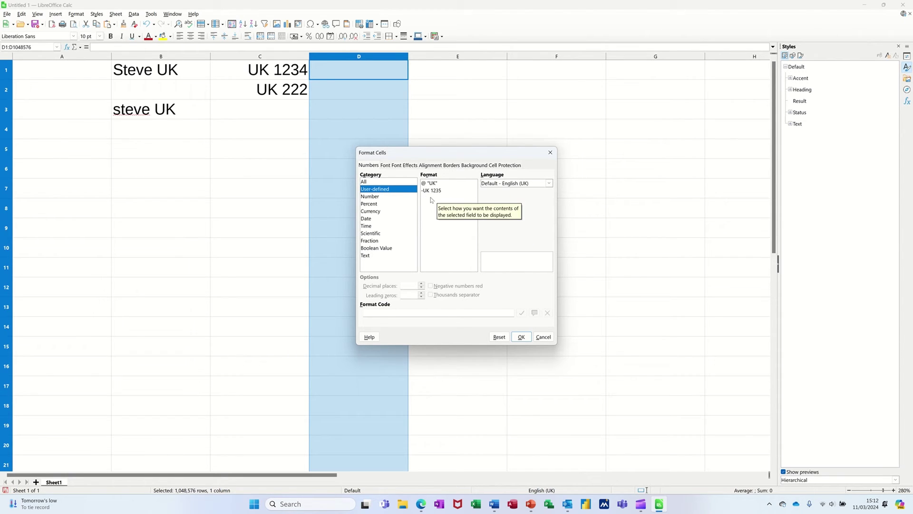
left_click(429, 190)
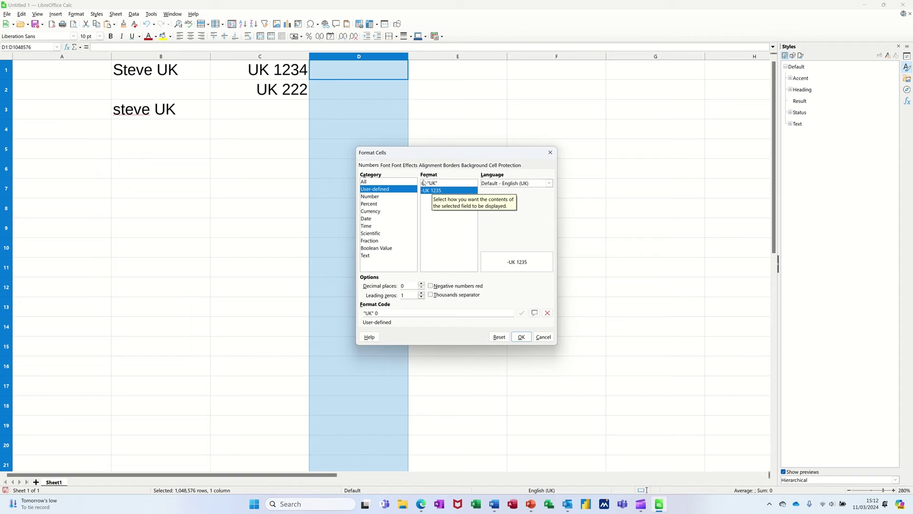
left_click(426, 183)
left_click(378, 255)
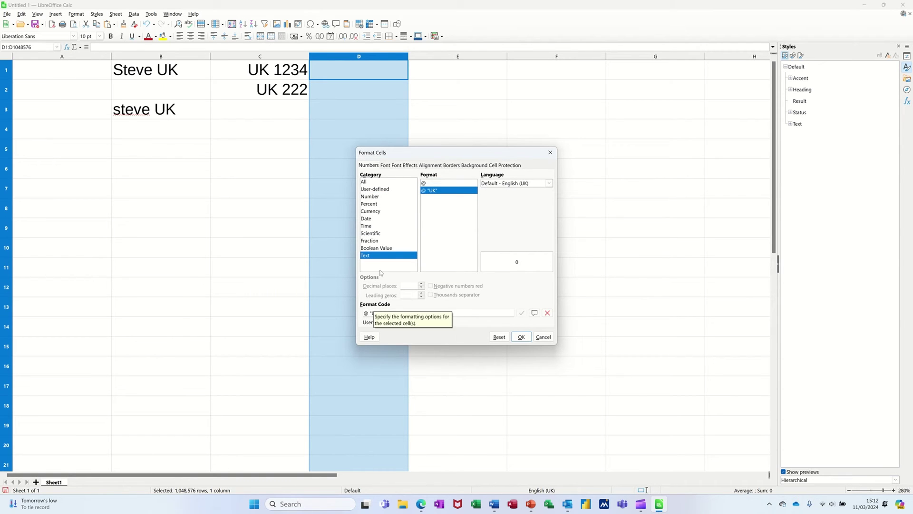
left_click(379, 246)
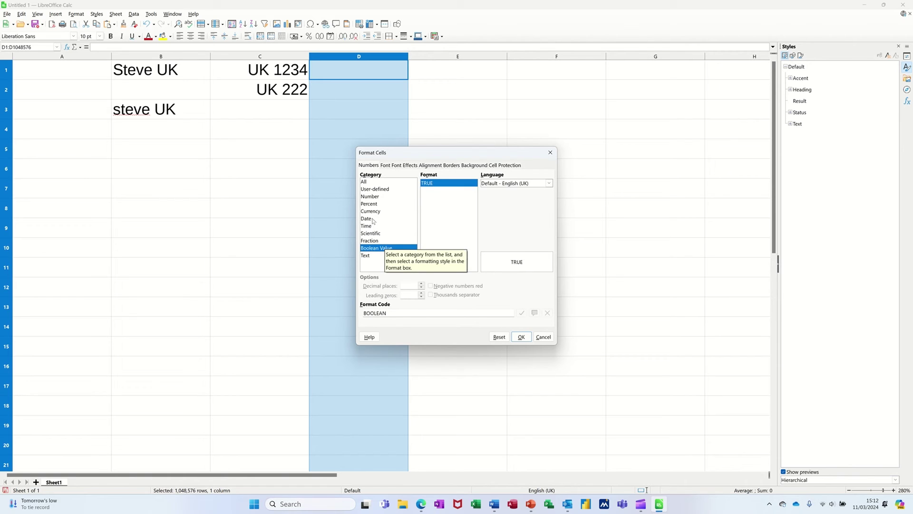
left_click(373, 218)
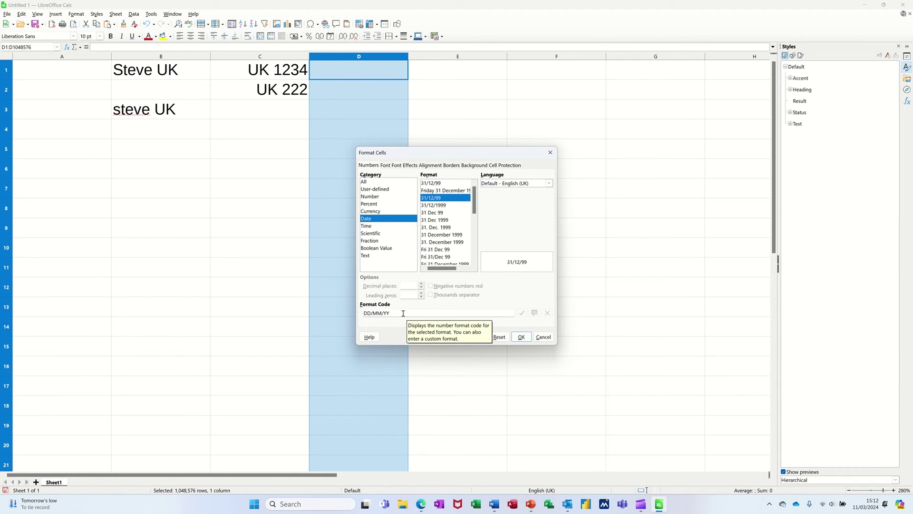
left_click_drag(403, 313, 348, 309)
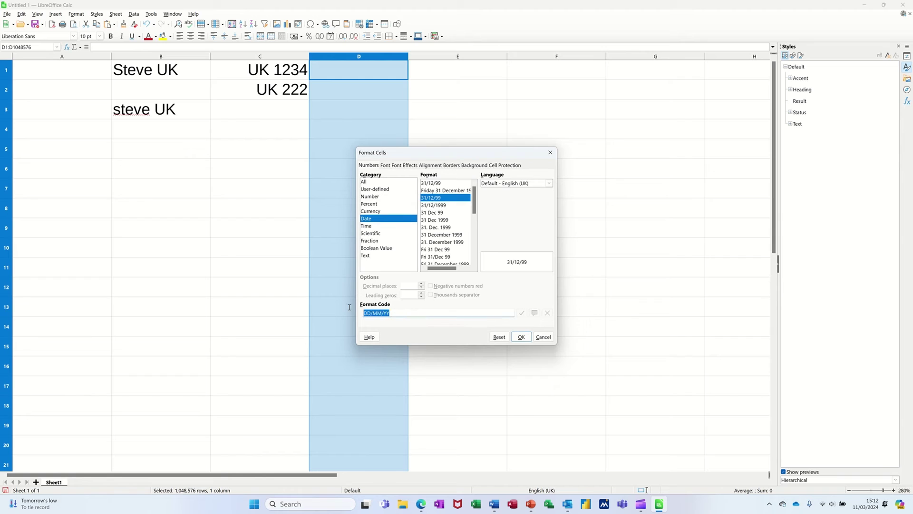
type("ddd")
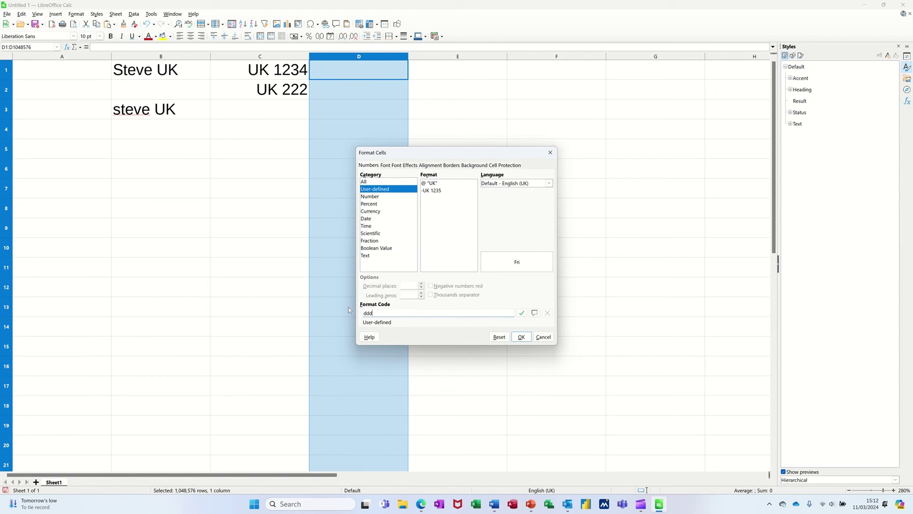
type("d")
key("BackSpace")
- Apply the ddd format to column D and insert today's date in D1, showing Mon
left_click(521, 337)
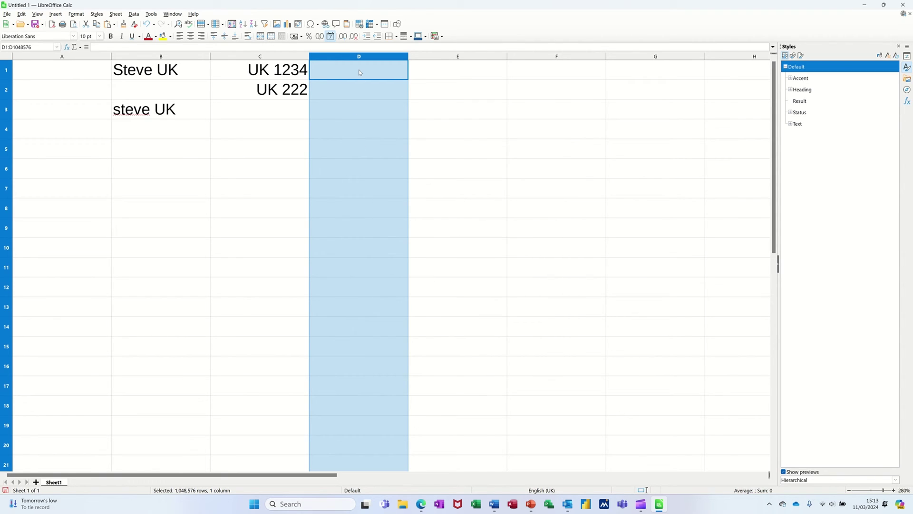
key("ctrl+semicolon")
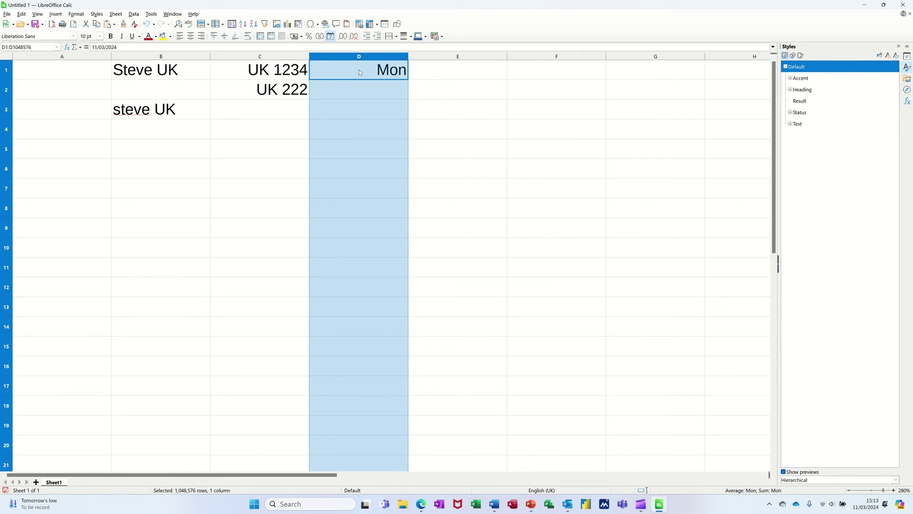
key("Return")
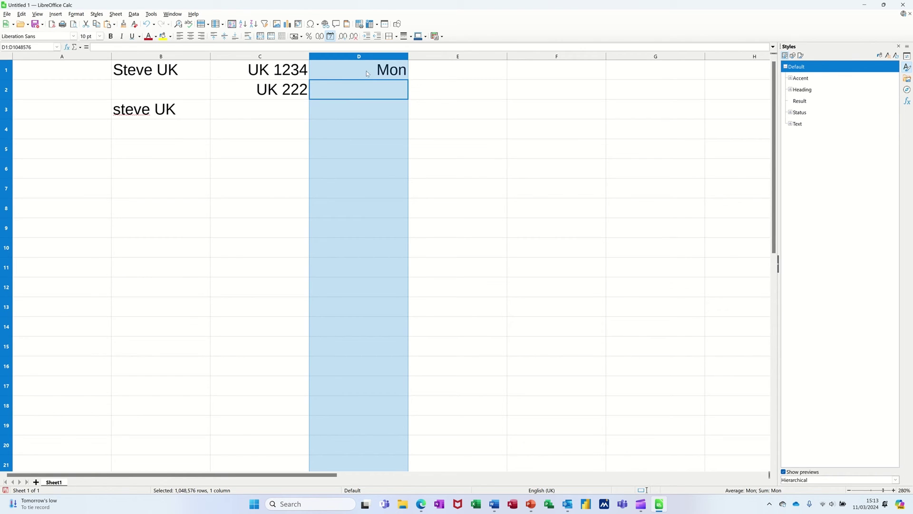
- Insert today's date in E1, shown as 11/03/24, and in D2, shown as Mon
left_click(447, 71)
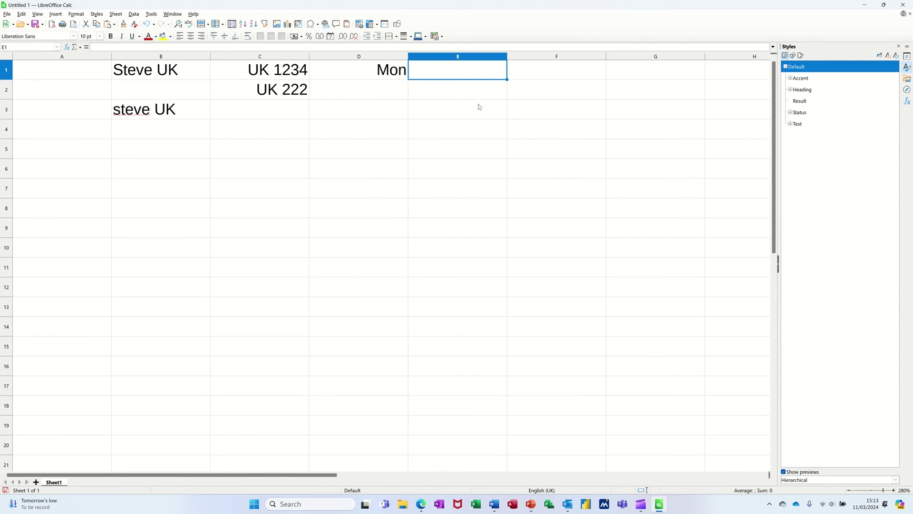
key("ctrl+semicolon")
key("Return")
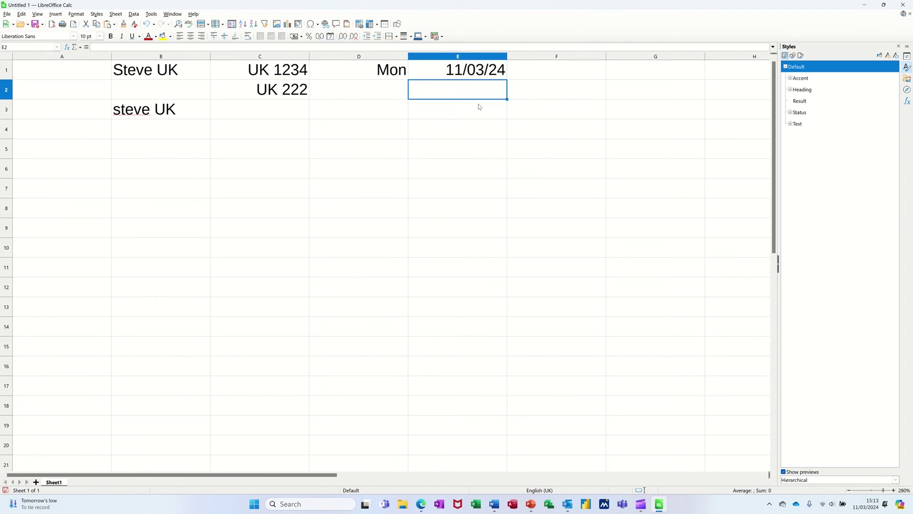
left_click(404, 73)
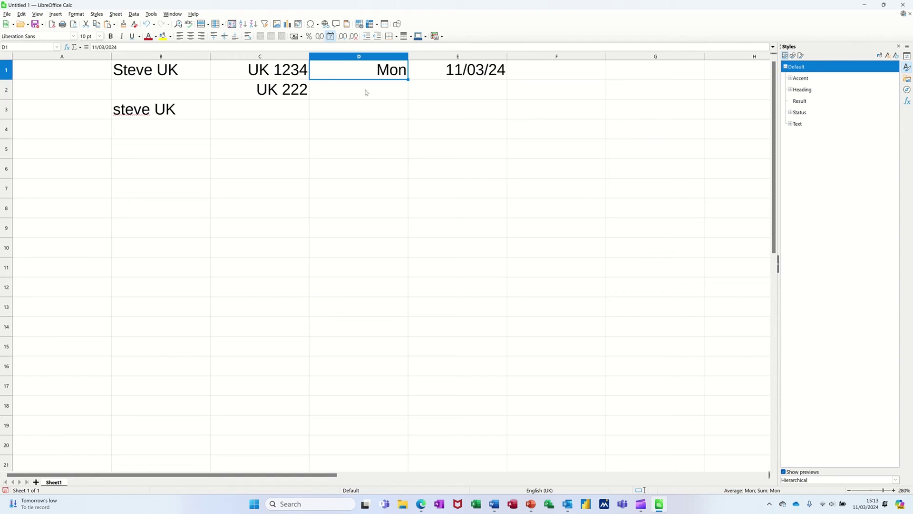
left_click(366, 93)
key("ctrl+d")
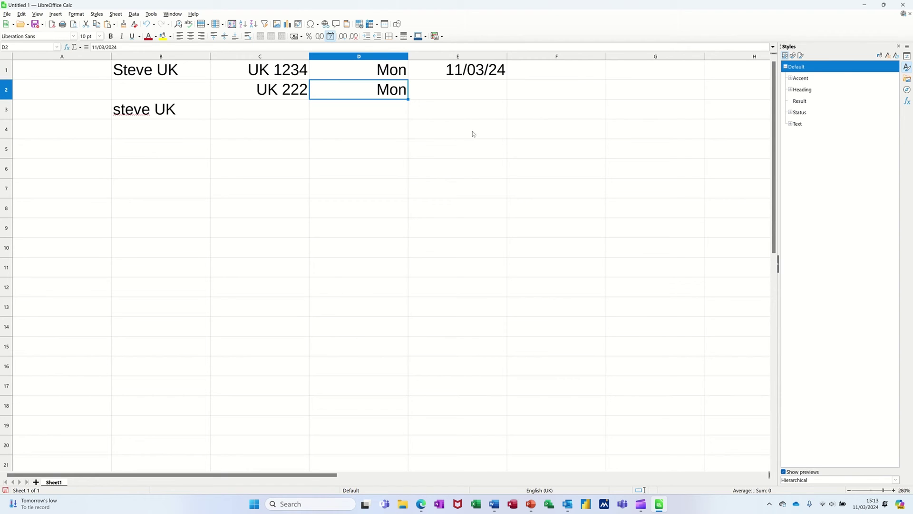
key("Return")
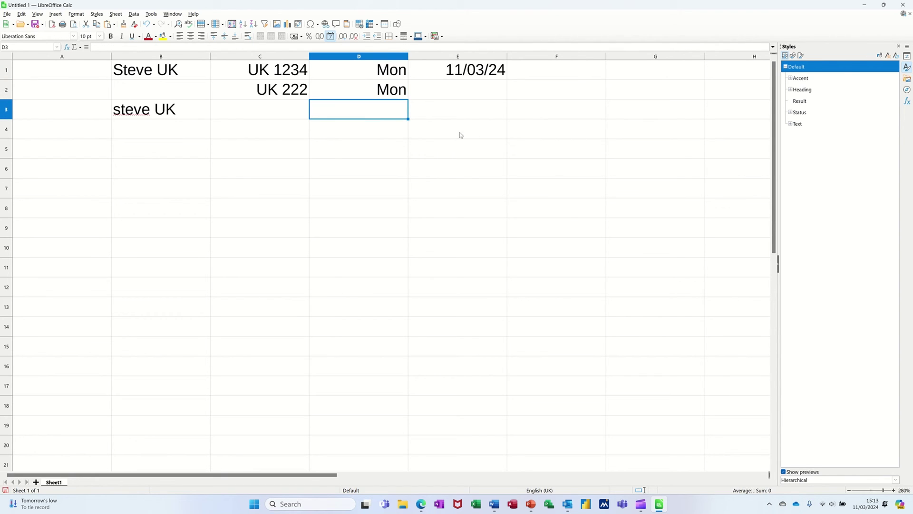
- Append /mm to column D's format code, making it DDD/mm to preview as Mon/03
left_click(367, 59)
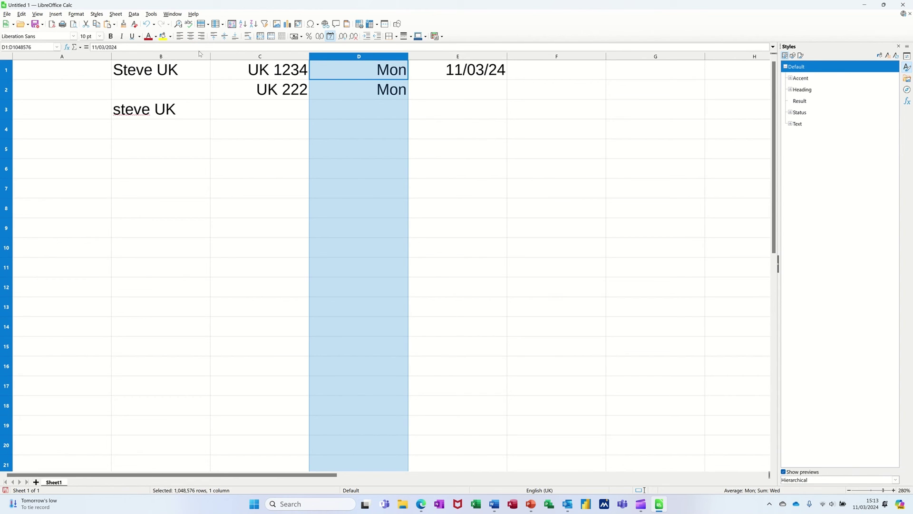
key("ctrl+1")
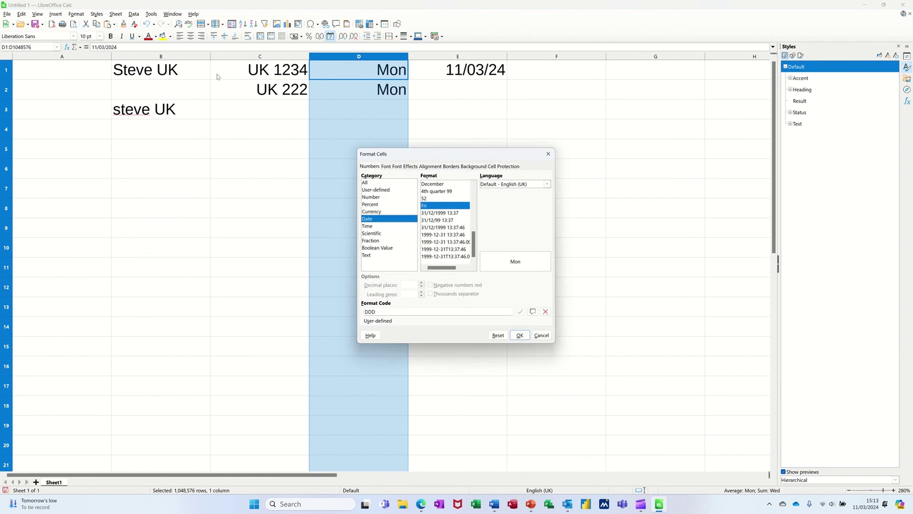
left_click(382, 190)
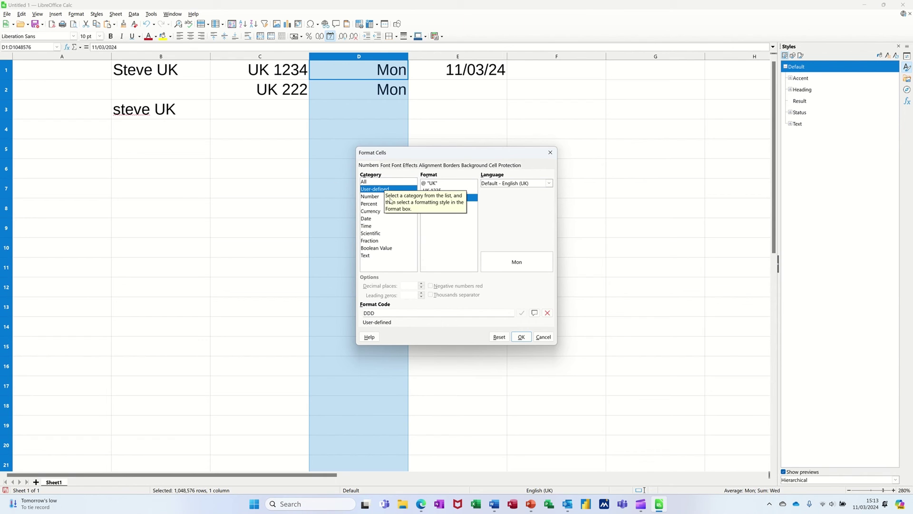
left_click(383, 312)
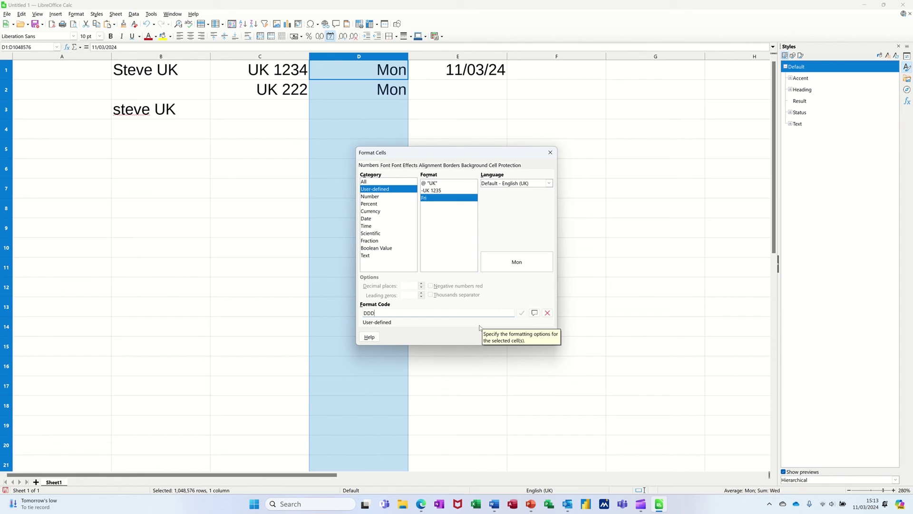
type("/")
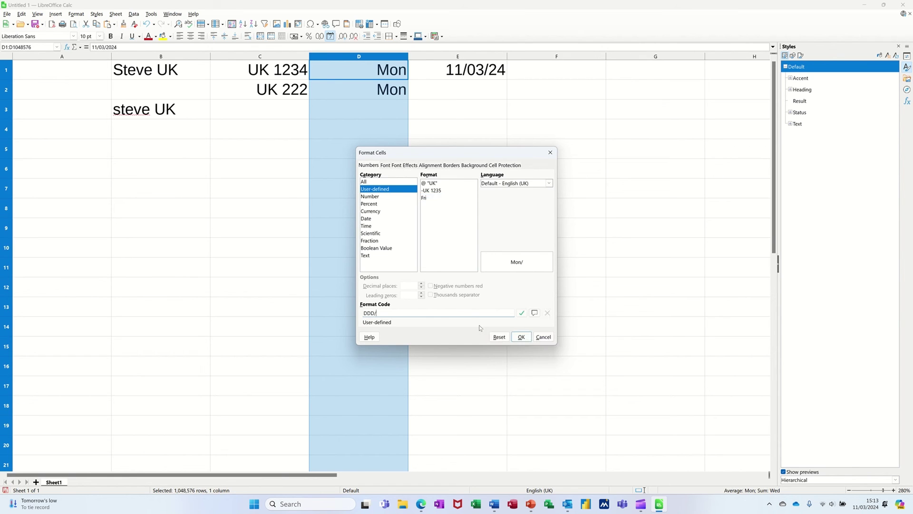
type("mm")
left_click(521, 312)
- Confirm the DDD/mm format so D1 and D2 read Mon/03, then select B1
left_click(519, 337)
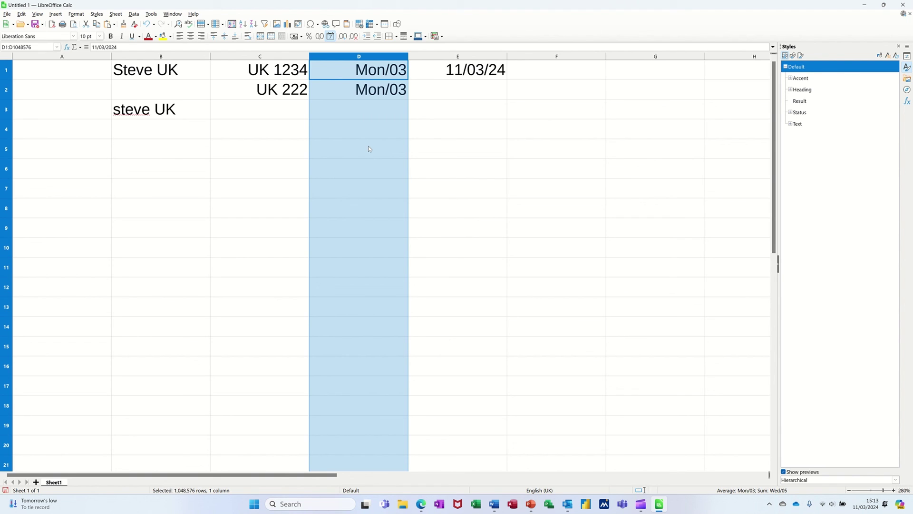
left_click(164, 77)
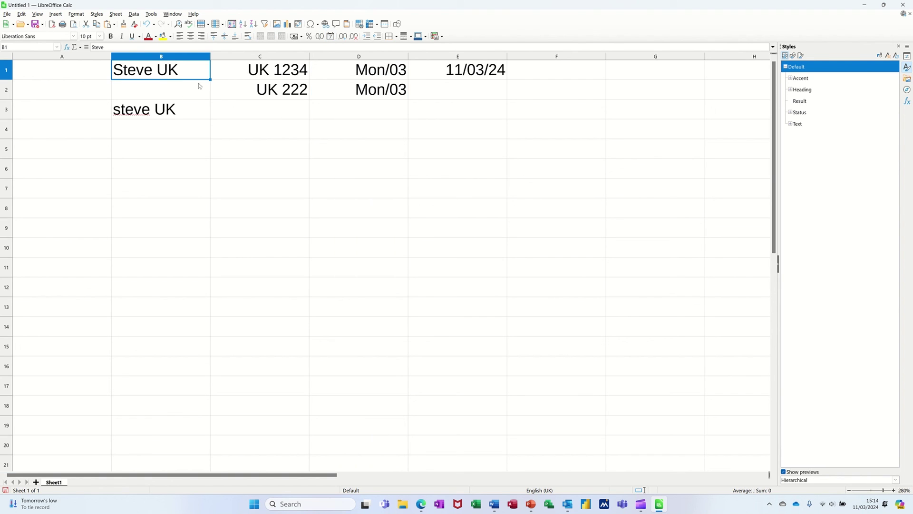